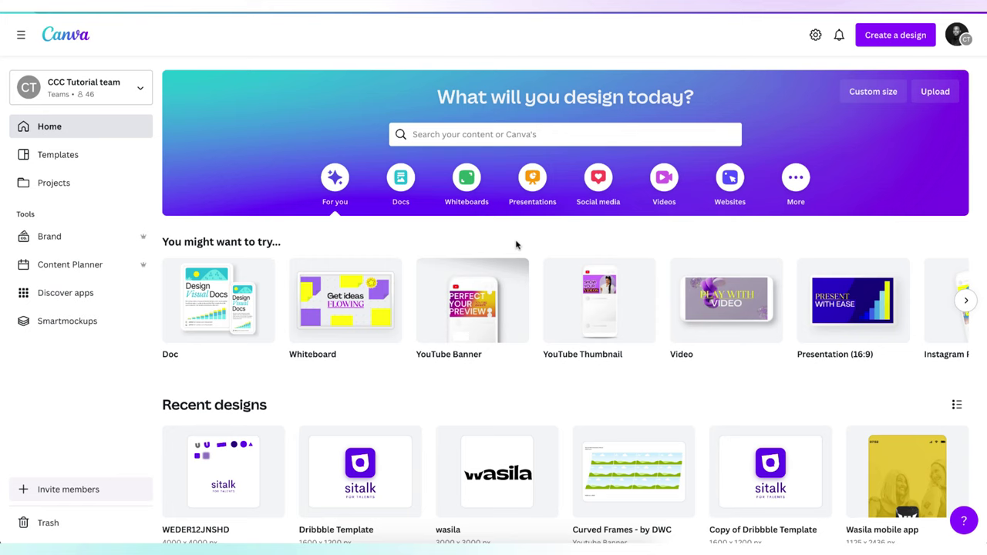
Create a new blank presentation and switch to the Photos panel
click(891, 39)
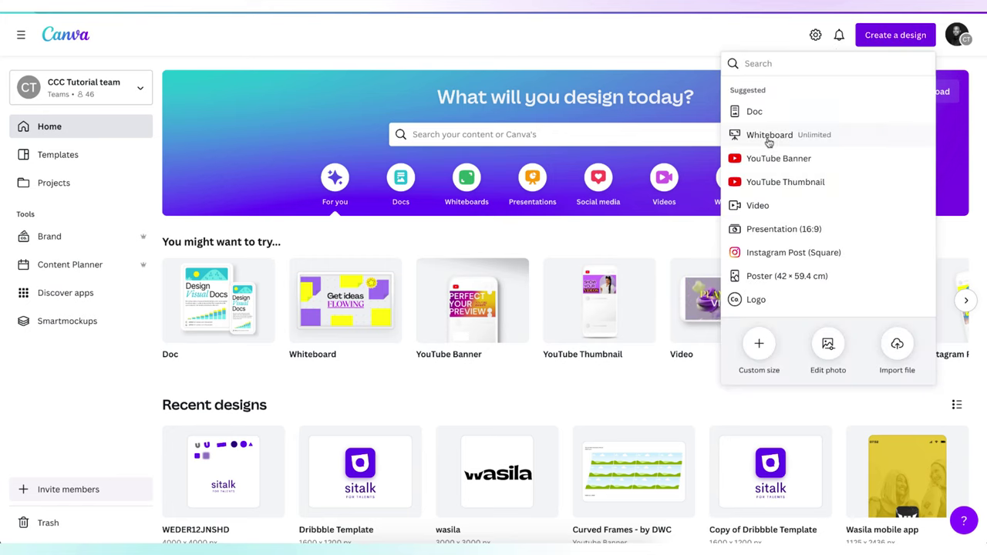
click(784, 230)
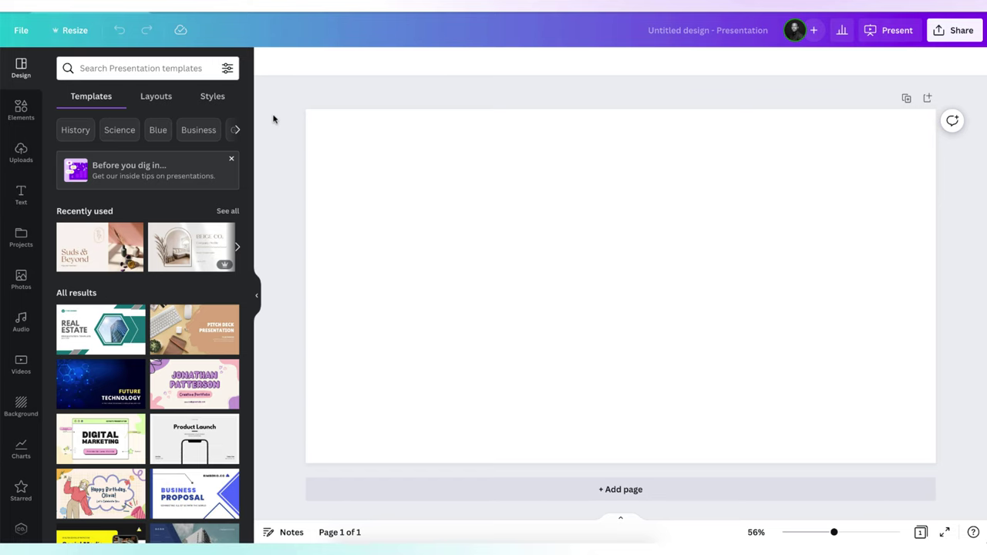
click(21, 238)
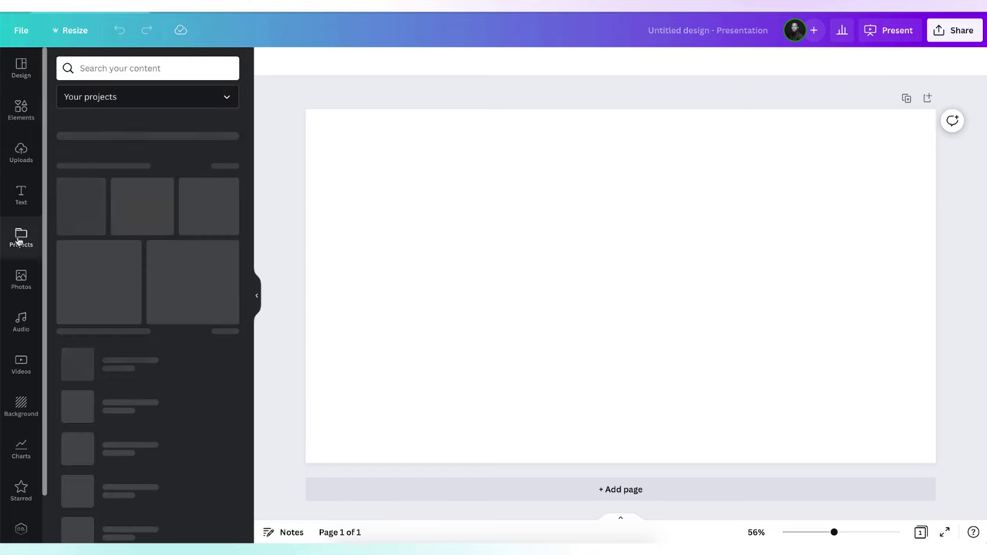
click(21, 280)
Search photos for 'pensive black lady holding a phone' and add the first result to the page
click(100, 71)
text(pensive black lady holding a phone)
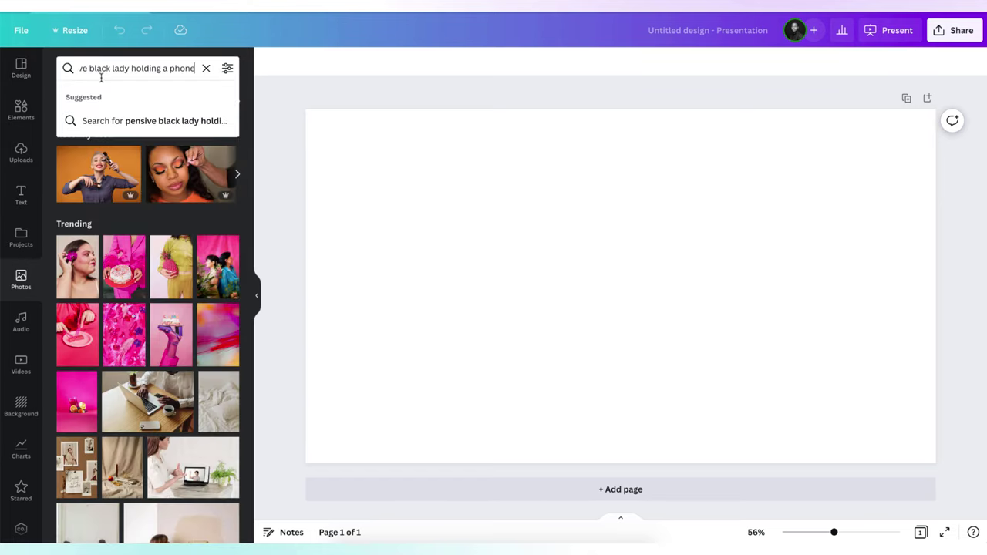
key(Return)
click(122, 149)
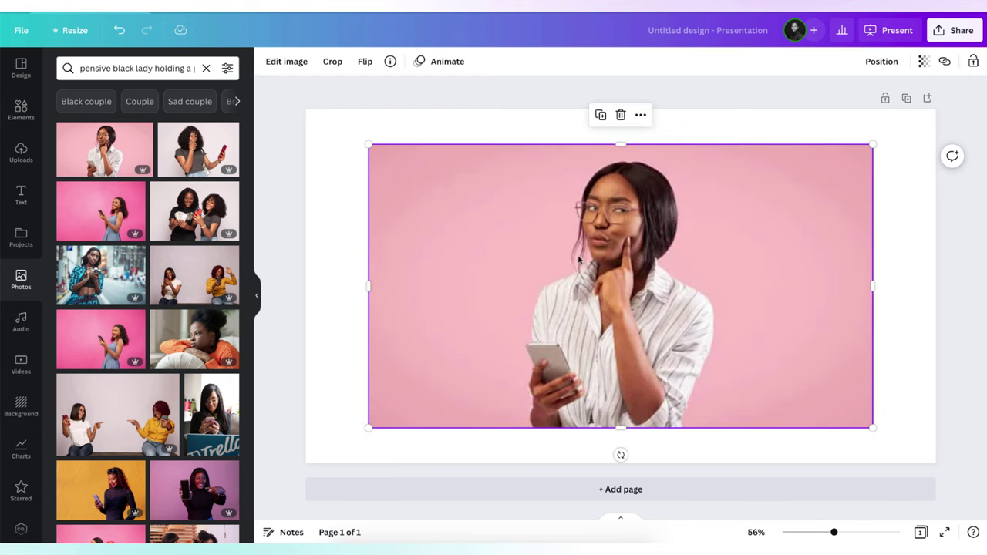
click(759, 133)
click(666, 266)
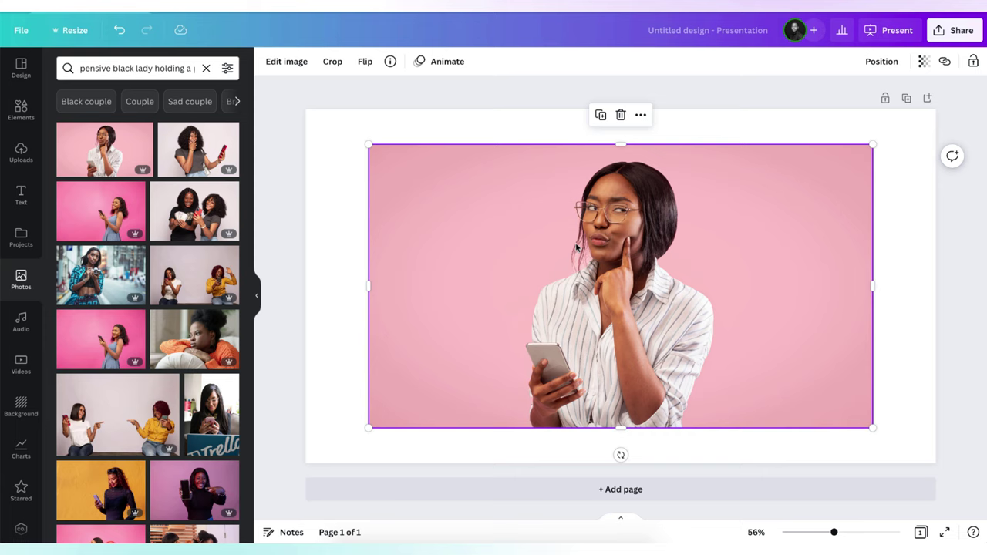
Remove the photo's pink background with BG Remover
click(346, 167)
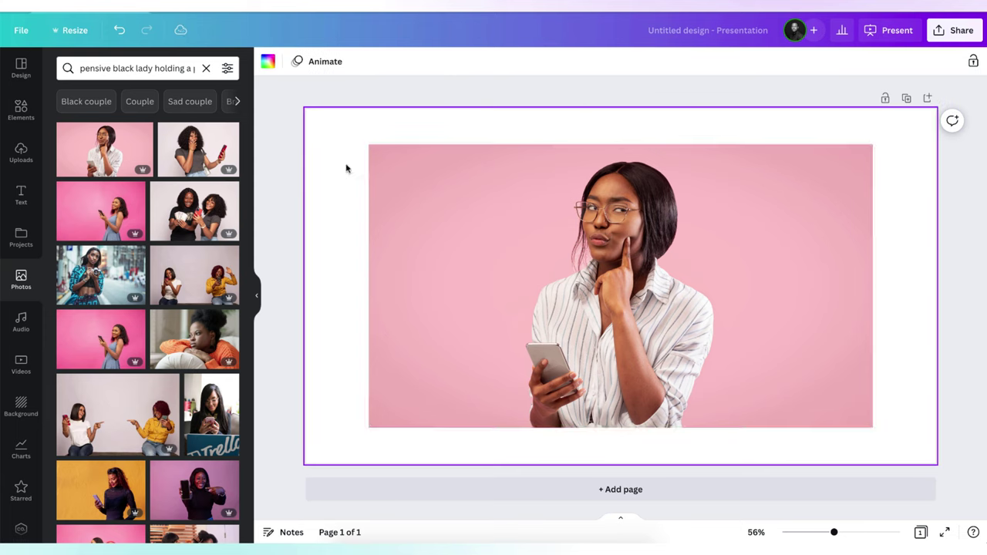
click(416, 194)
click(291, 66)
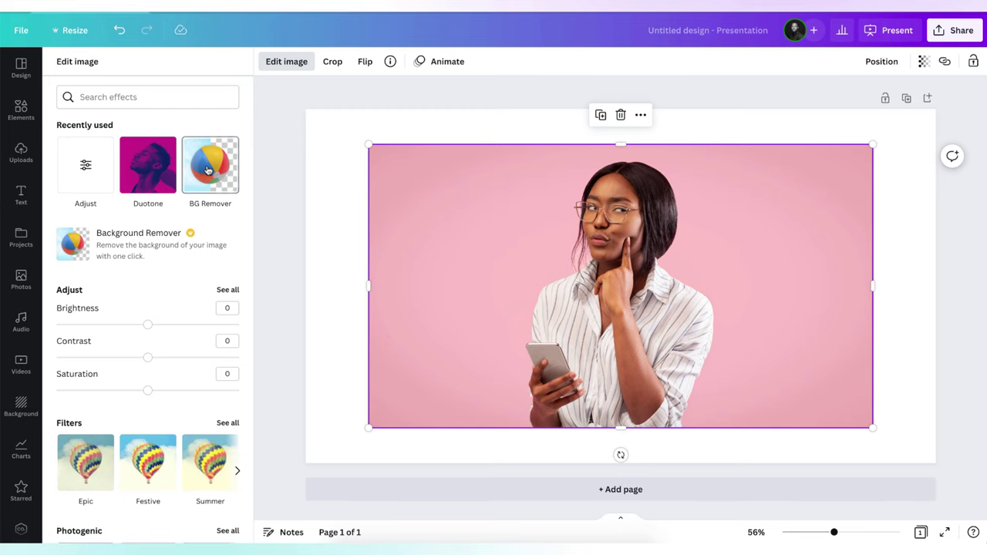
click(207, 169)
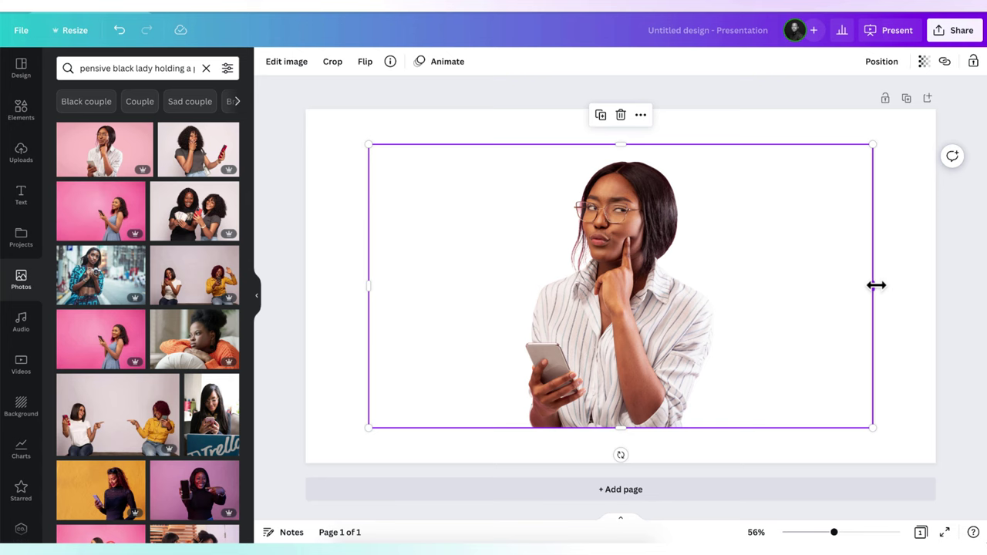
Crop the empty sides, move the portrait left, and duplicate it beside the original
drag(876, 286, 745, 278)
mouse_move(369, 286)
mouse_down()
mouse_move(502, 308)
mouse_move(379, 293)
mouse_up()
key(ctrl+d)
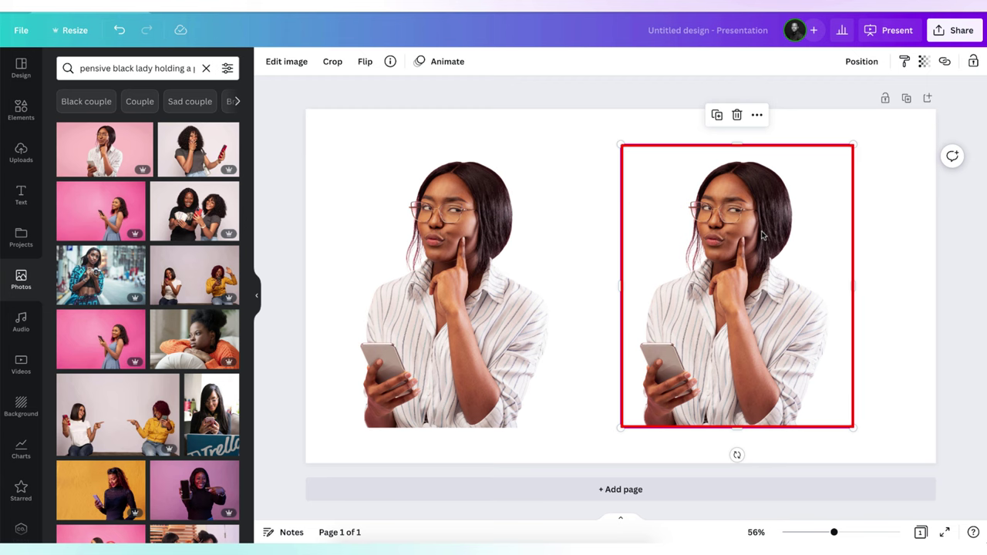
In the right copy's Adjust settings, set Brightness to 7
click(285, 63)
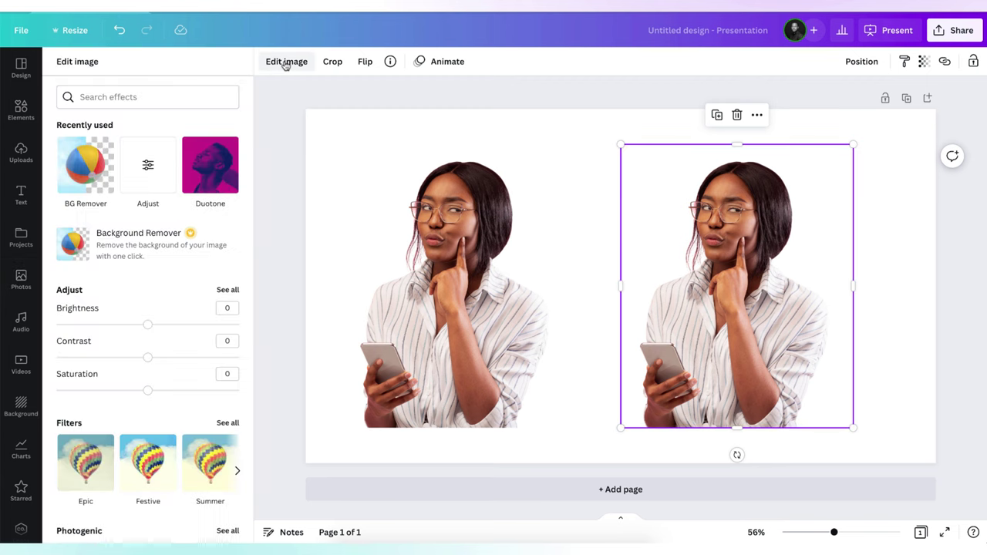
click(147, 168)
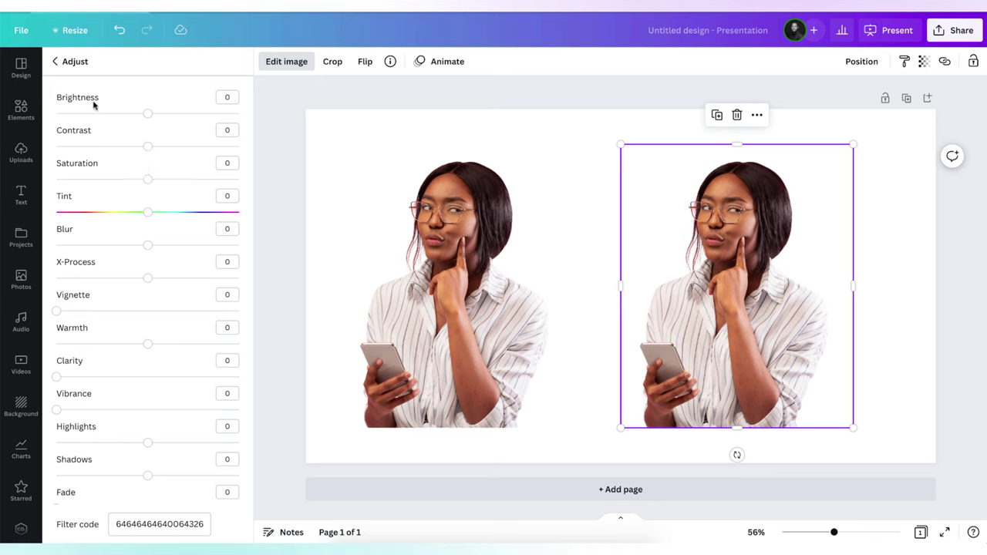
scroll(116, 366, down, 2)
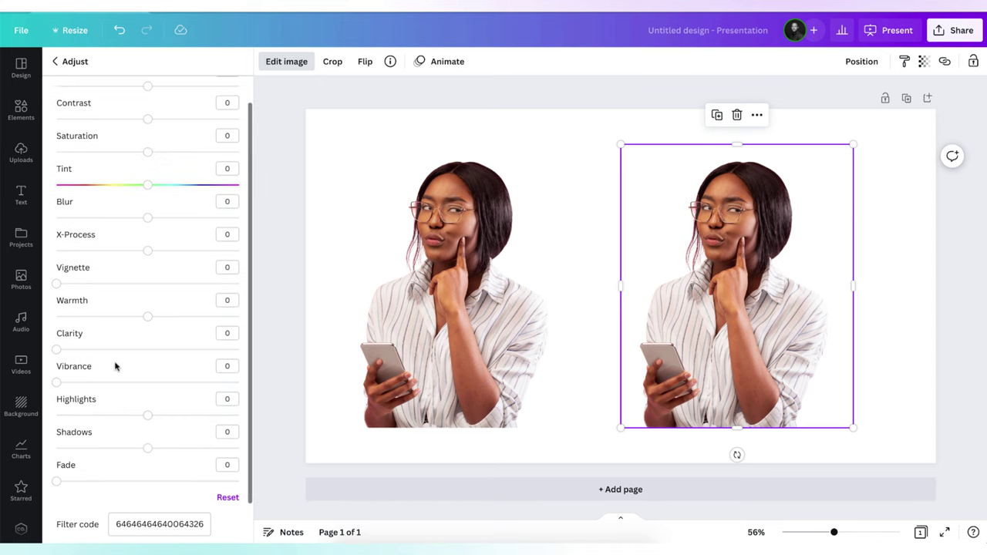
scroll(116, 367, up, 2)
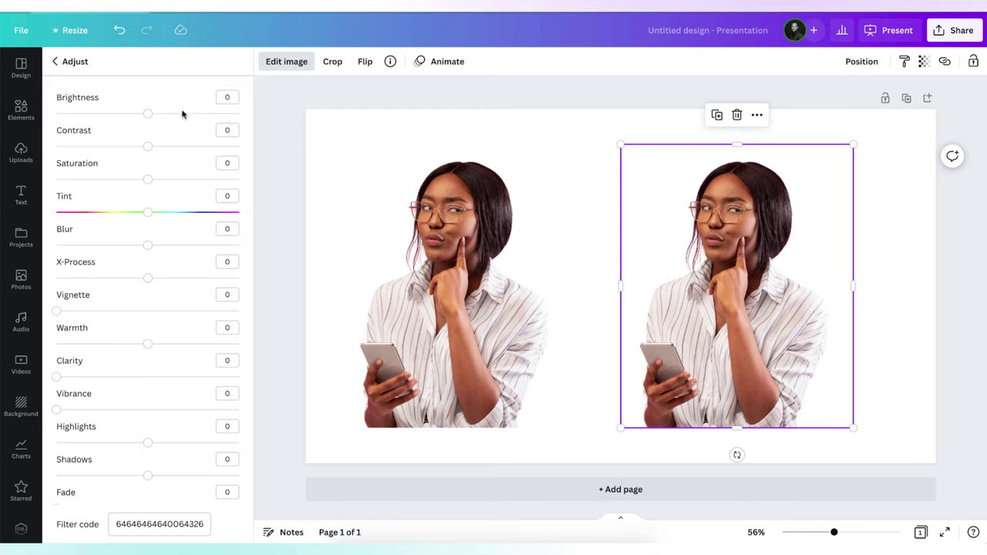
click(230, 98)
mouse_move(147, 114)
mouse_down()
mouse_move(88, 114)
mouse_move(210, 128)
mouse_move(177, 137)
mouse_move(247, 132)
mouse_move(73, 116)
mouse_move(195, 144)
mouse_move(147, 116)
mouse_up()
click(226, 97)
key(Return)
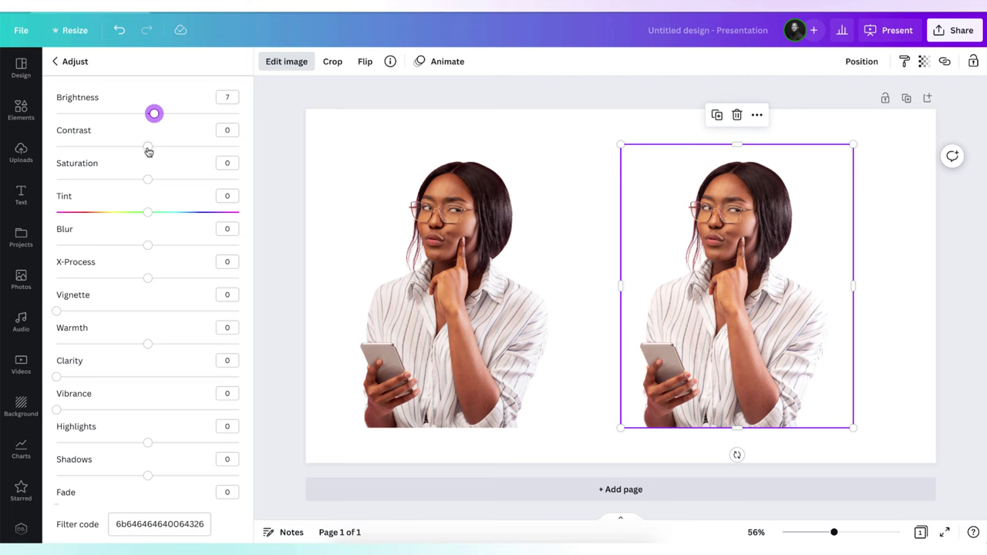
Set the right portrait's Contrast to 9
mouse_move(149, 148)
mouse_down()
mouse_move(209, 147)
mouse_move(155, 147)
mouse_up()
click(227, 131)
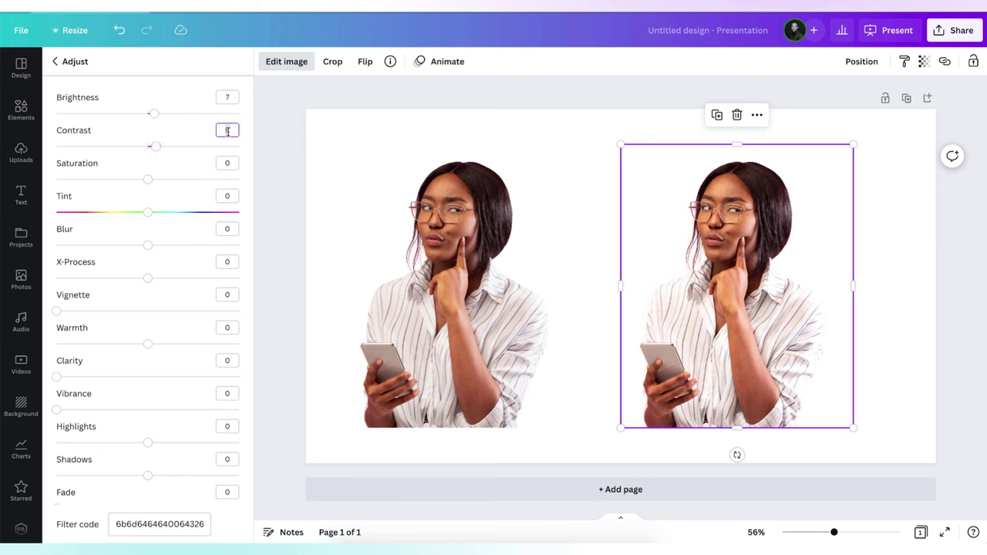
text(9)
key(Return)
Raise Saturation to 10, set Blur to -3 and Warmth to 10
mouse_move(148, 179)
mouse_down()
mouse_move(54, 181)
mouse_move(226, 180)
mouse_move(262, 189)
mouse_move(158, 192)
mouse_up()
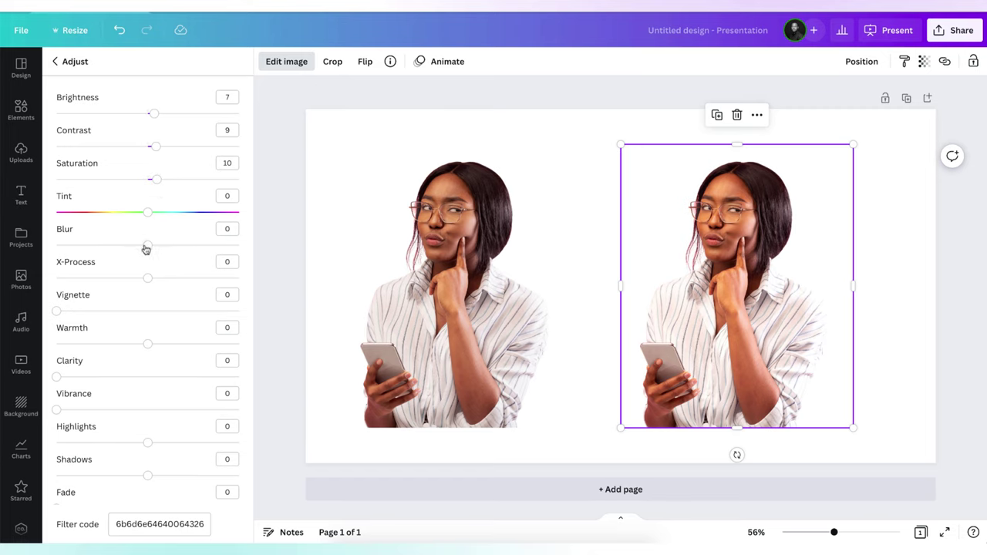
click(227, 229)
text(-2)
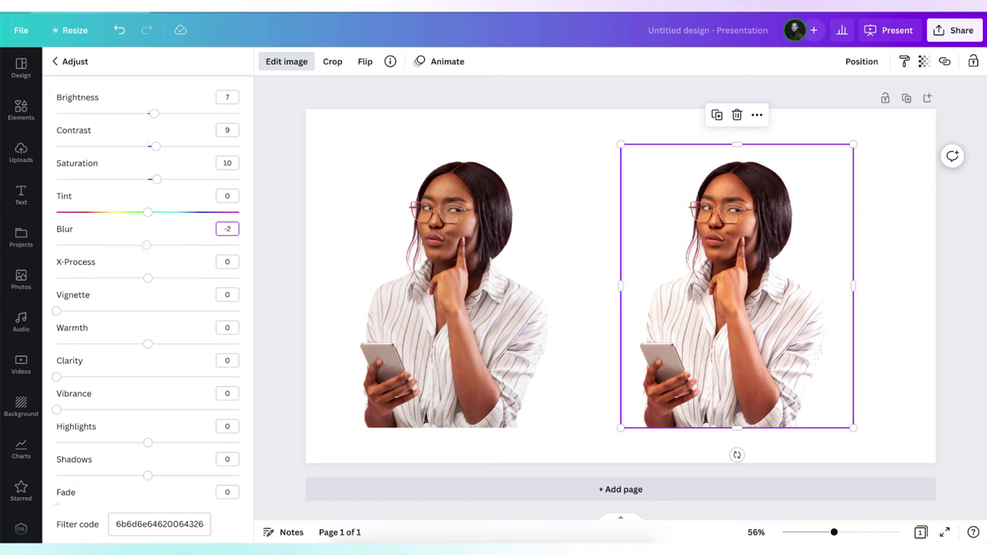
key(Down)
click(147, 344)
mouse_move(148, 346)
mouse_down()
mouse_move(227, 345)
mouse_move(192, 359)
mouse_move(156, 357)
mouse_up()
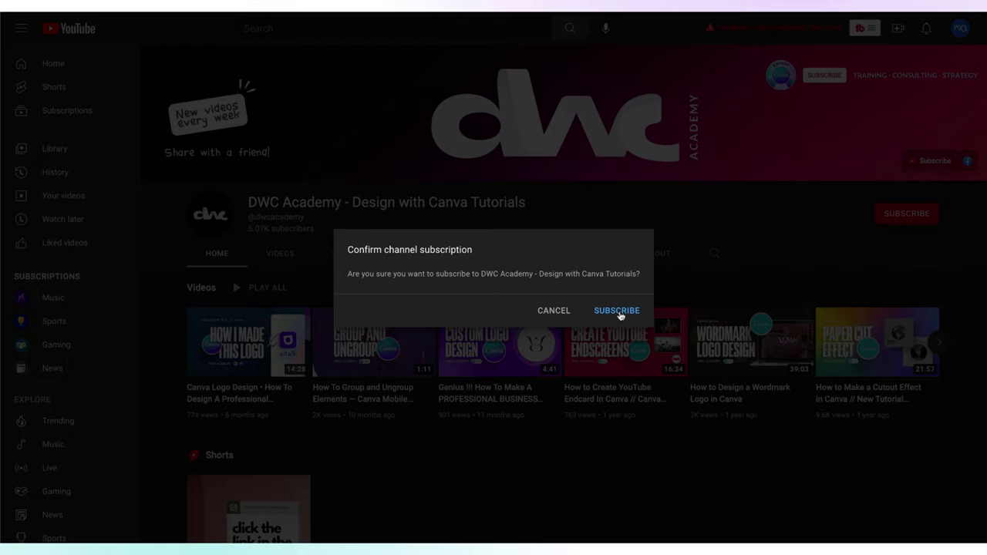
Confirm the DWC Academy subscription and set its notifications to All
click(617, 311)
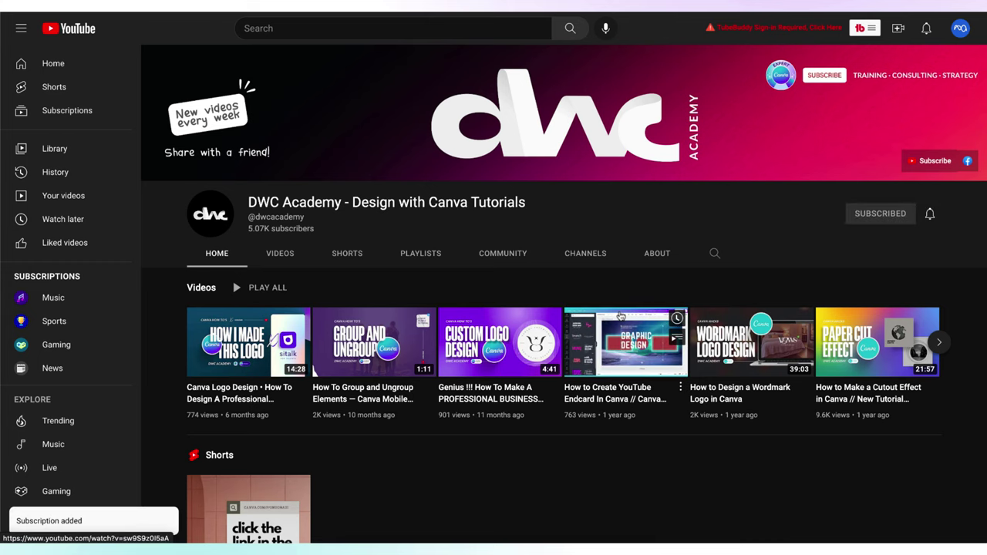
click(930, 213)
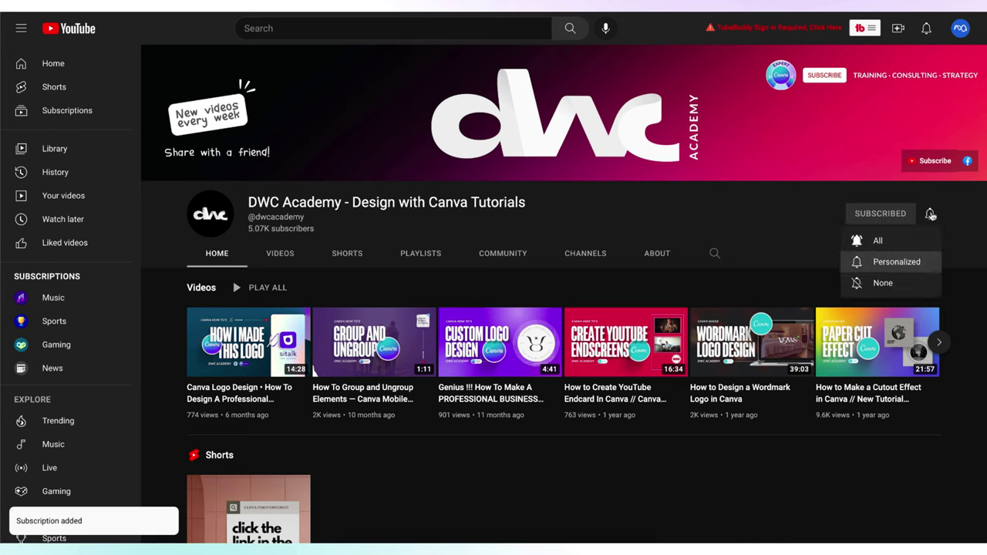
click(893, 242)
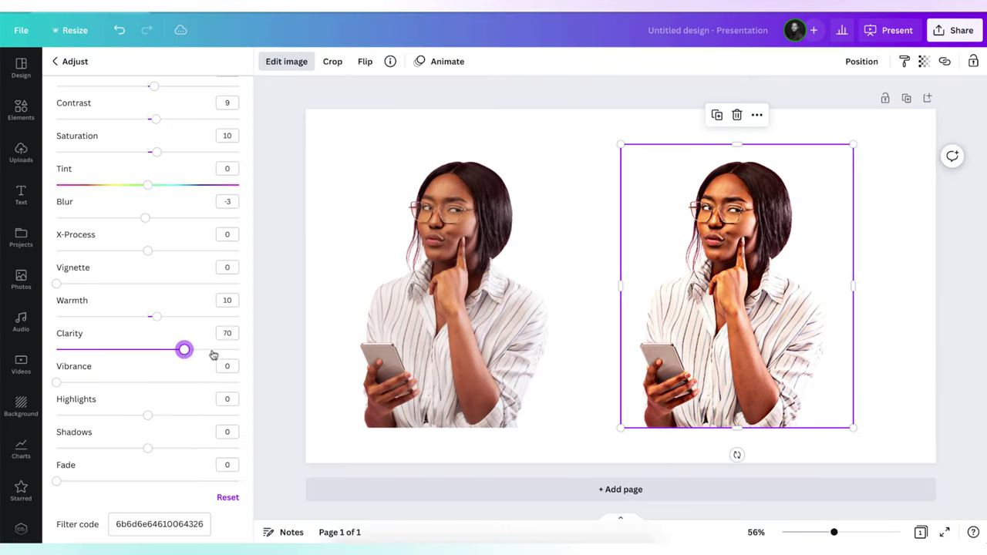
Set the right portrait's Clarity to 4
drag(214, 351, 56, 352)
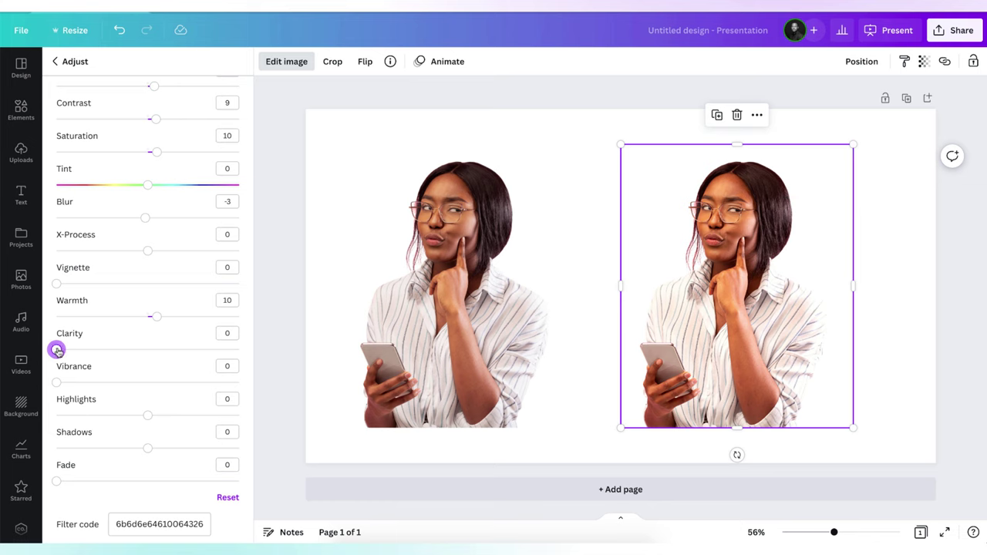
mouse_move(57, 351)
mouse_down()
mouse_move(79, 351)
mouse_move(64, 352)
mouse_up()
scroll(771, 246, up, 3)
scroll(770, 246, up, 3)
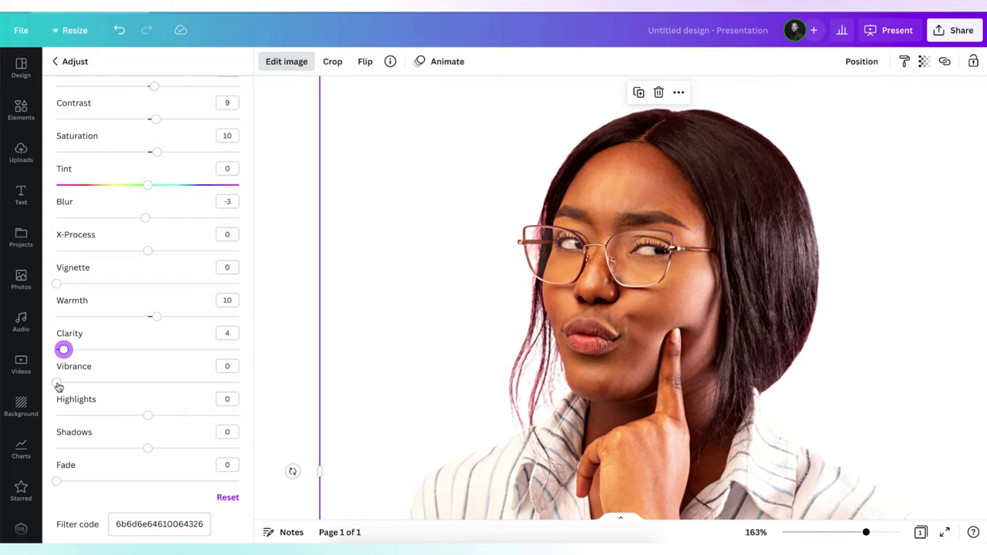
Set the Vibrance to 14
click(57, 383)
key(Right)
key(Right)
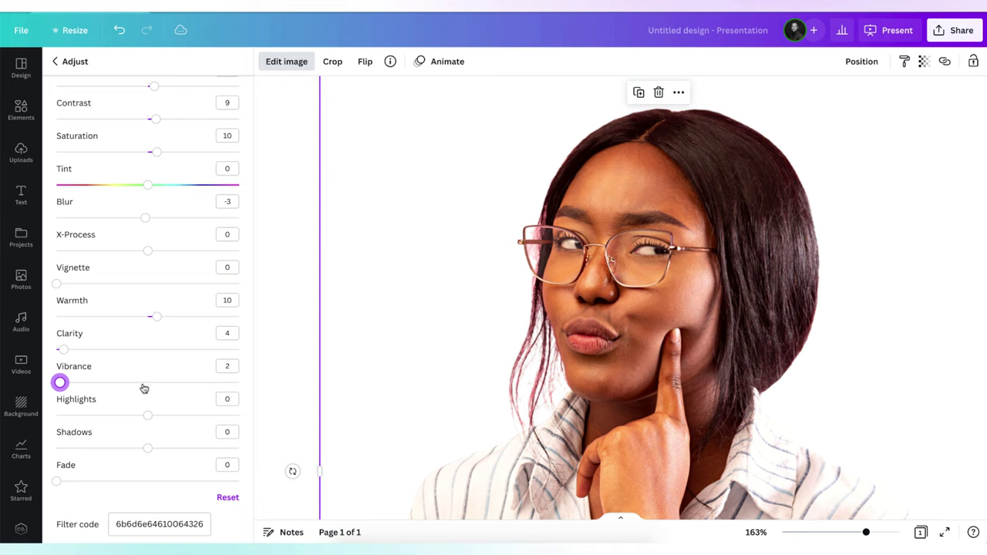
key(Right)
key(Right)
key(Right)
key(Right)
key(Right)
key(Right)
key(Right)
key(Right)
key(Right)
key(Right)
key(Right)
key(Right)
key(Right)
key(Right)
key(Right)
key(Right)
key(Right)
key(Right)
key(Right)
key(Right)
key(Right)
key(Right)
key(Right)
key(Right)
key(Right)
key(Right)
key(Right)
key(Right)
key(Right)
key(Right)
key(Right)
key(Right)
key(Right)
key(Right)
key(Right)
key(Right)
key(Right)
key(Right)
click(179, 383)
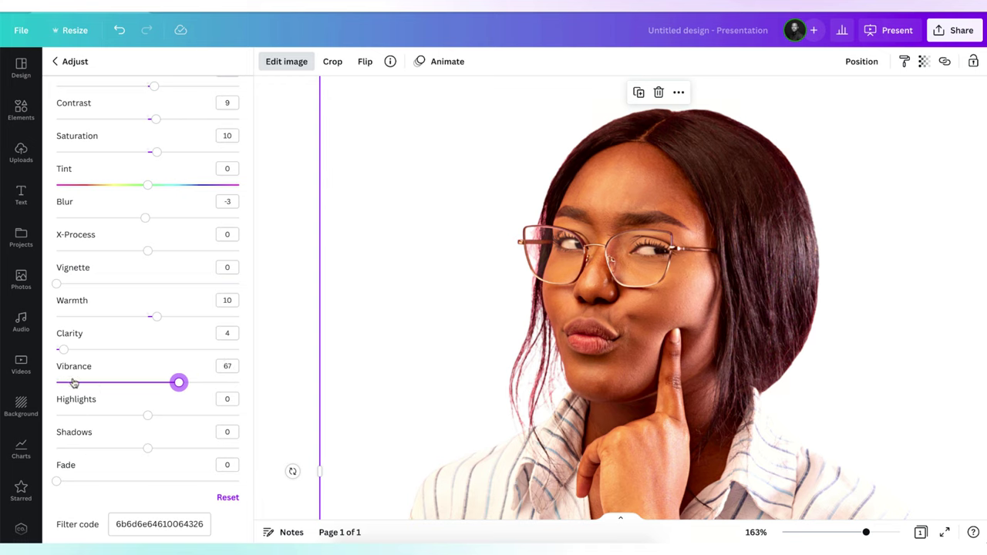
click(226, 367)
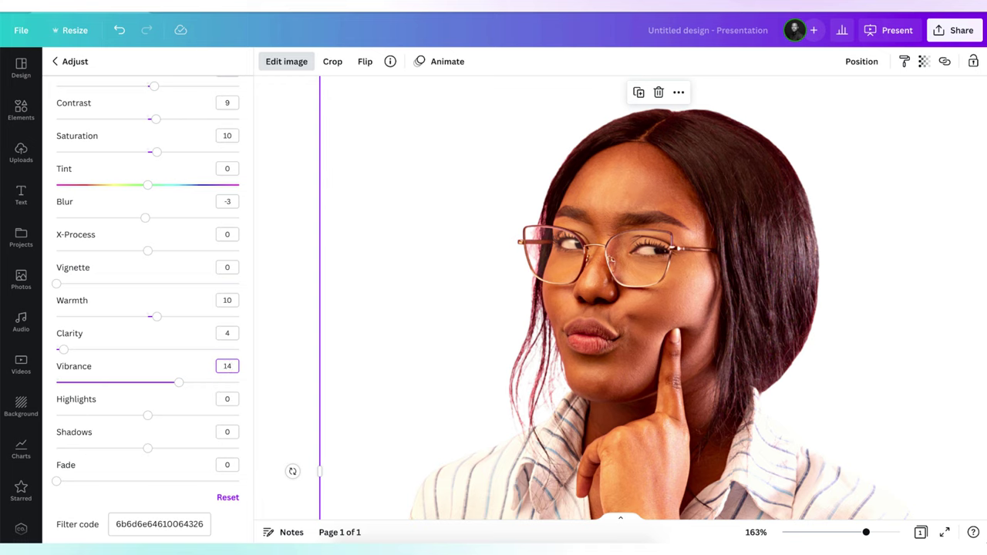
key(Return)
Zoom to Fit the whole page and select the left, unedited portrait
click(750, 532)
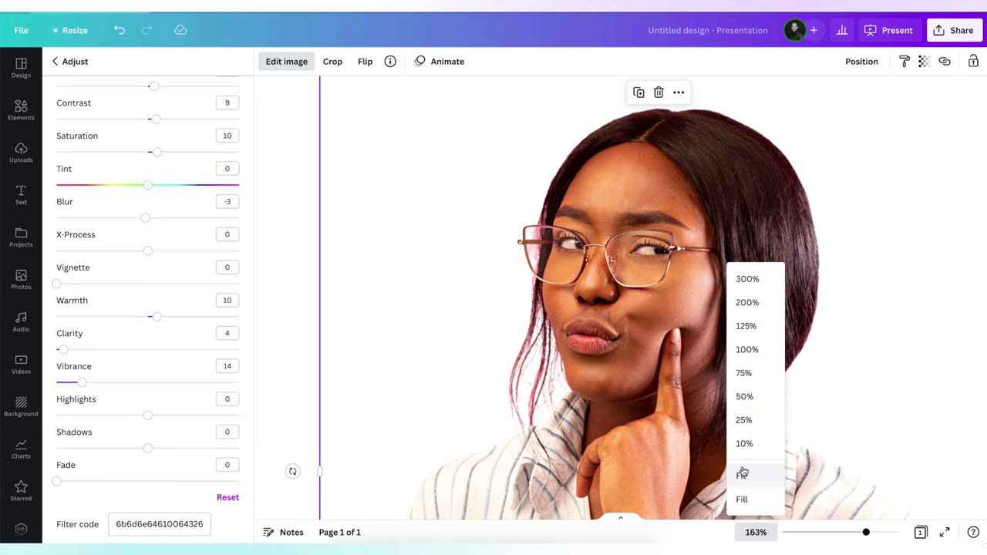
click(742, 475)
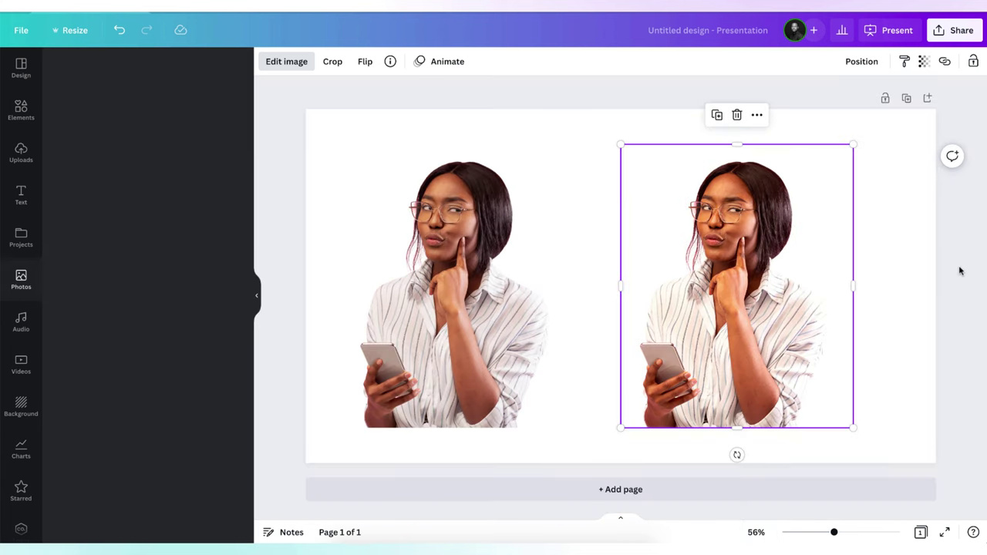
click(421, 275)
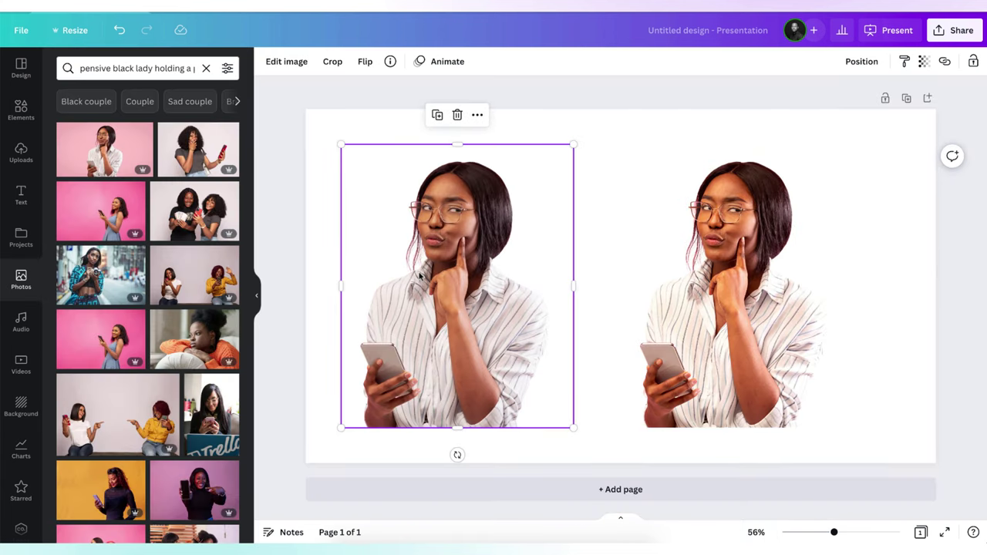